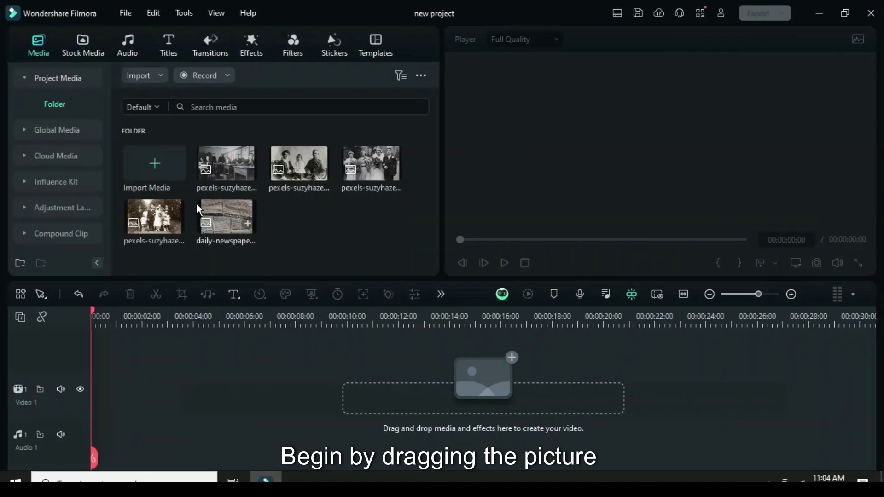
Step: Place the newspaper image on Video 1, crop it to fit the frame, and extend it to 10 seconds
drag(227, 223, 116, 402)
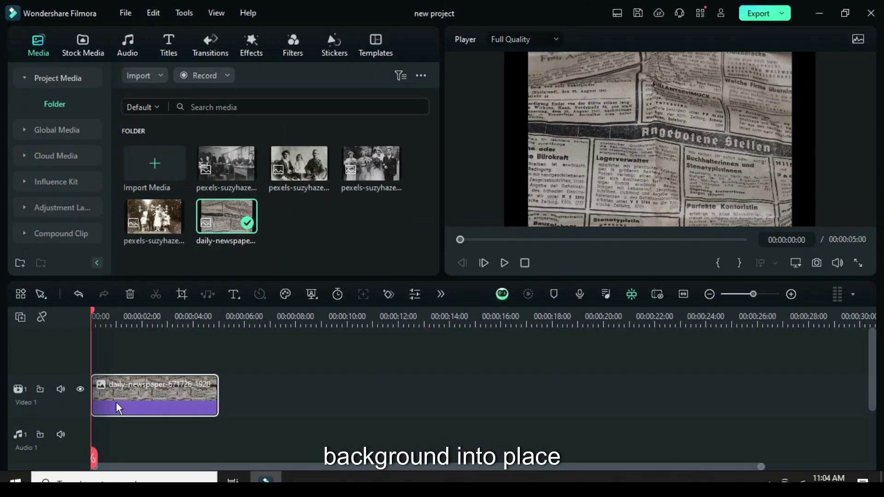
right_click(153, 390)
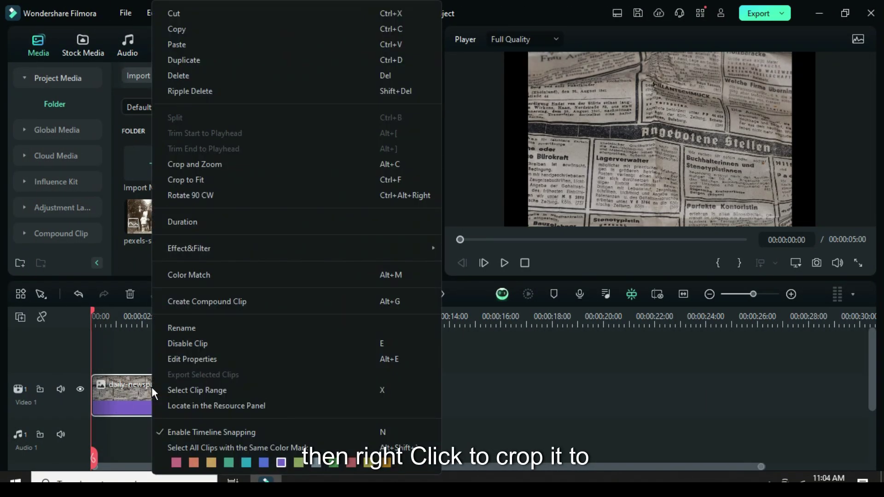
click(189, 181)
drag(217, 391, 345, 390)
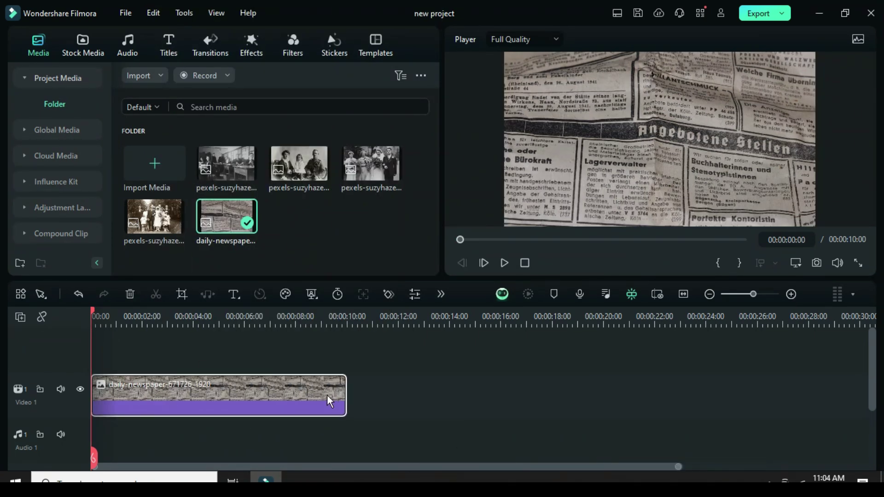
Step: Apply Vignette Radius to the newspaper clip and set its Radius to 100
click(251, 49)
scroll(206, 194, up, 2)
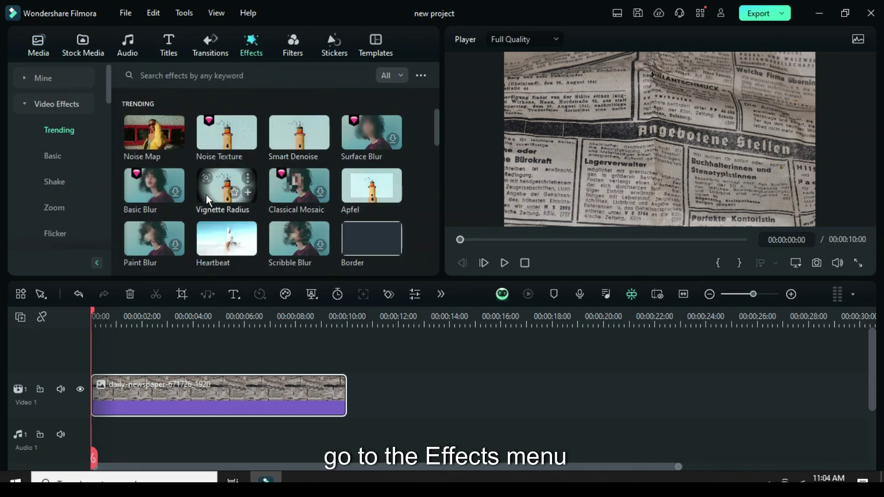
drag(210, 185, 164, 384)
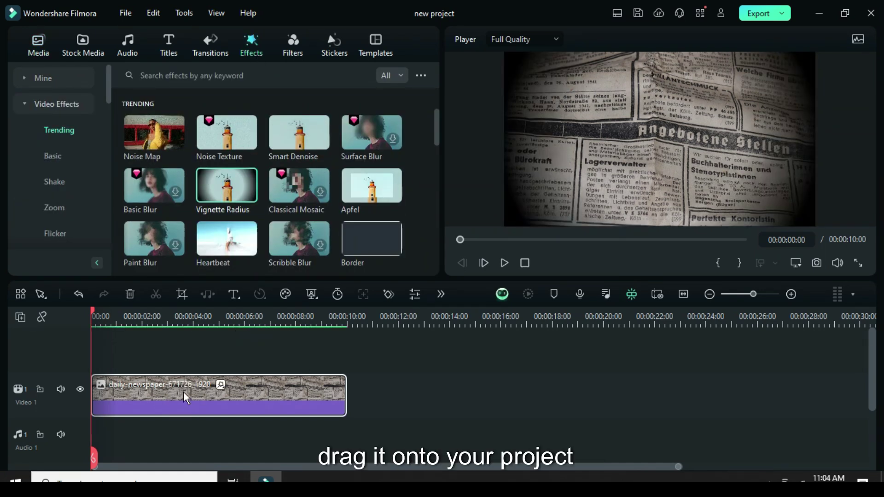
click(186, 391)
click(125, 40)
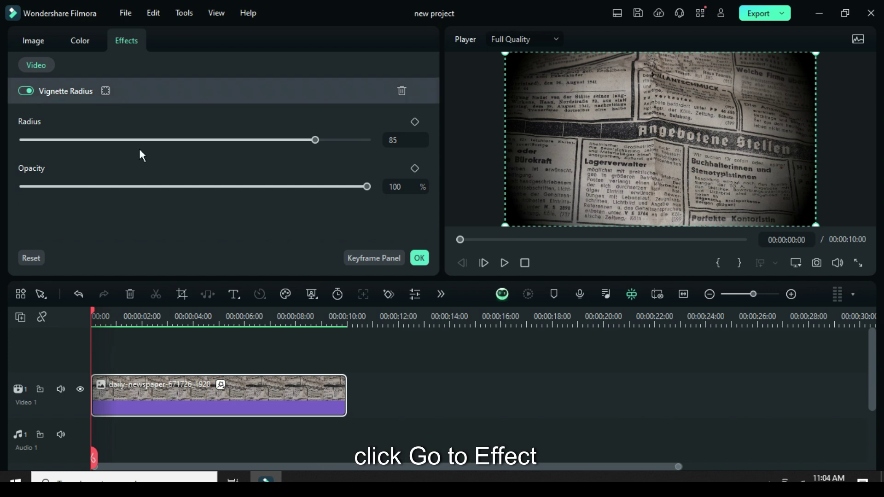
click(406, 141)
text(100)
key(Return)
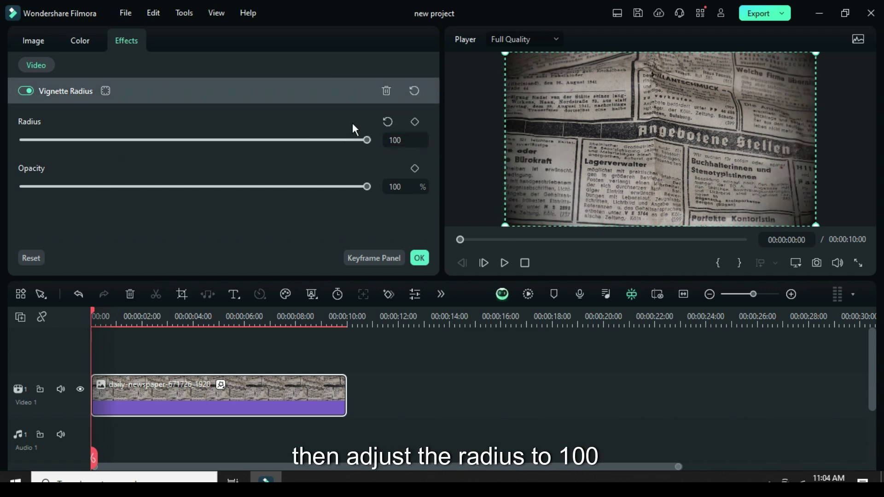
click(419, 258)
click(38, 50)
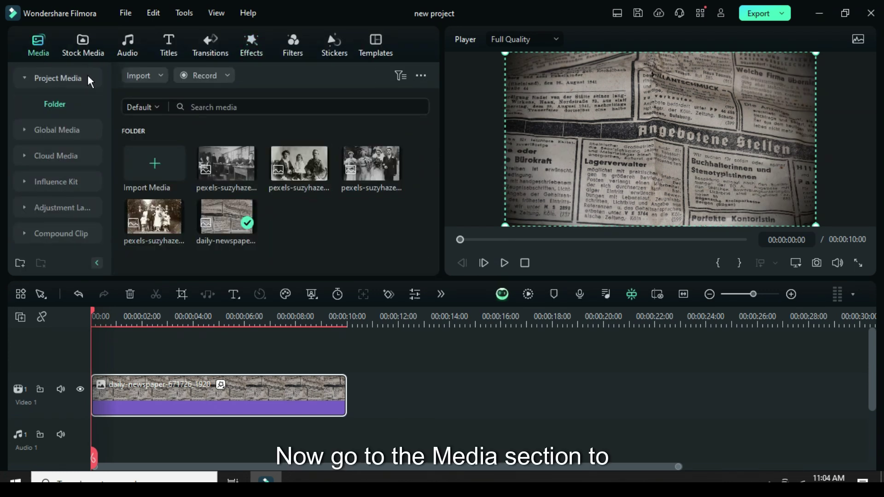
Step: Add the family photo on Video 2 and crop it to a 16:9 ratio
drag(275, 172, 134, 391)
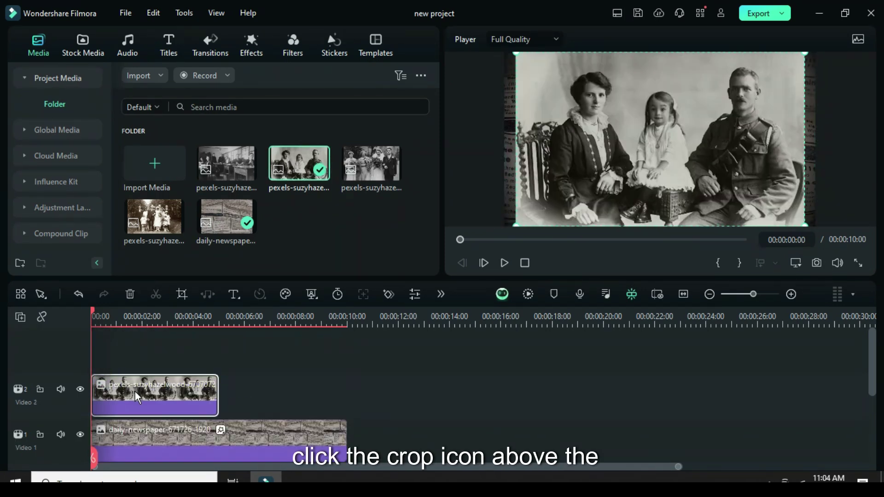
click(181, 295)
click(147, 412)
click(124, 244)
Step: Apply a Pan & Zoom that starts close on the family photo and widens to the full frame
click(139, 46)
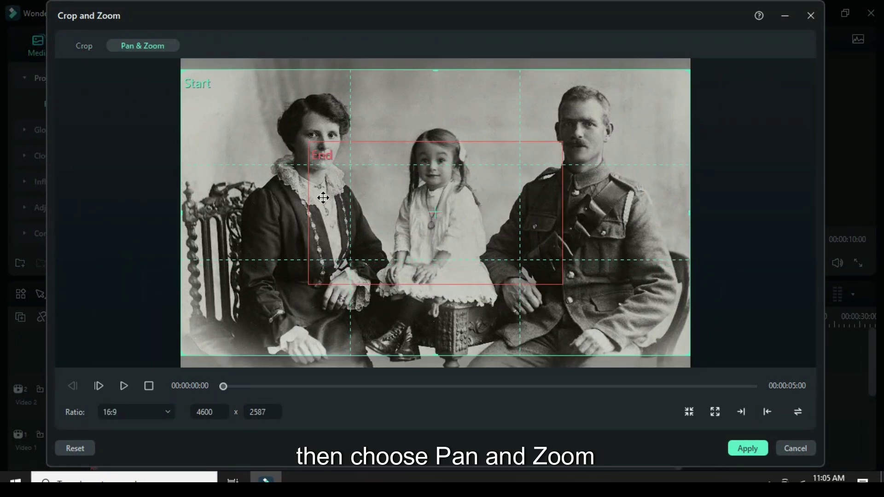
click(323, 198)
drag(308, 285, 272, 305)
drag(565, 139, 604, 118)
click(803, 417)
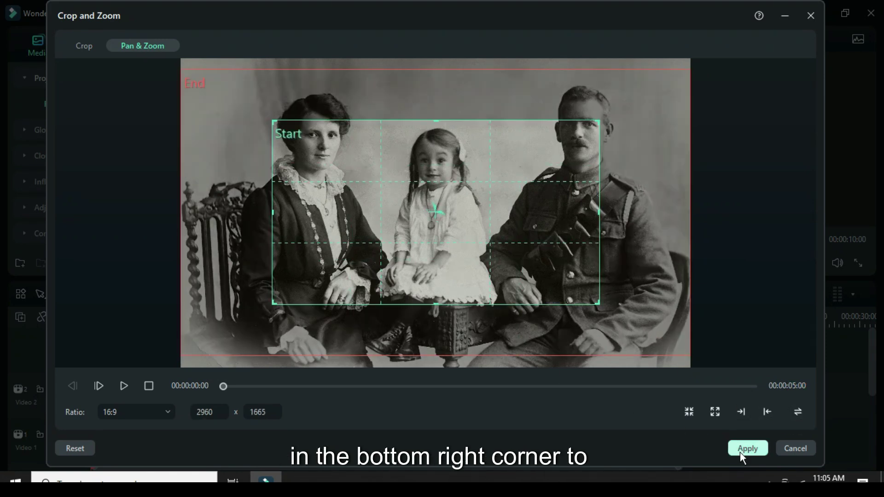
click(741, 451)
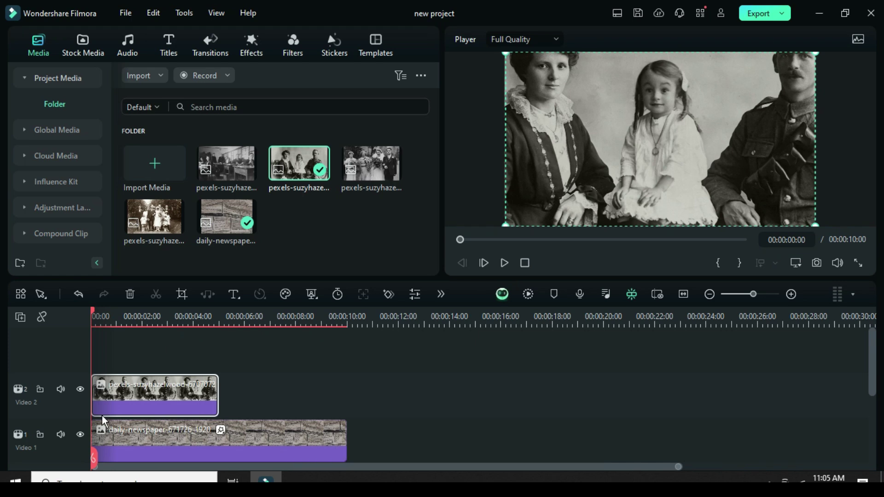
Step: Add a Border effect to the family photo with size 7 and blur 2
click(249, 41)
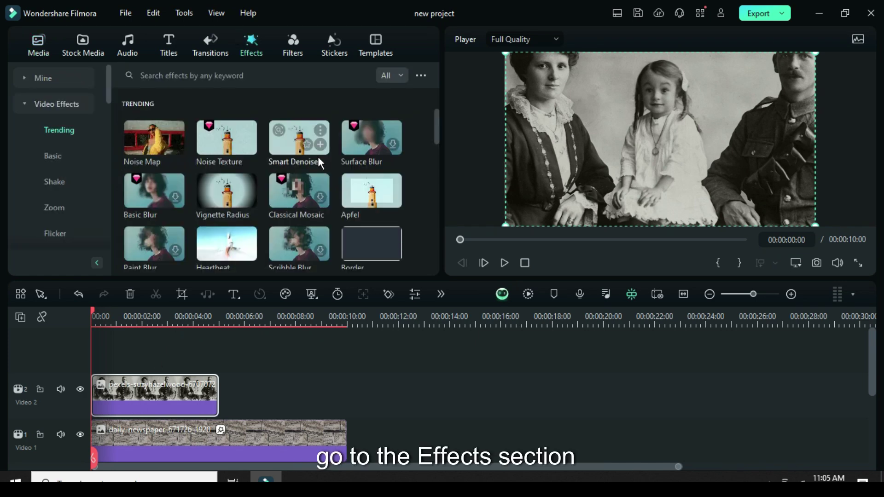
scroll(337, 143, down, 2)
drag(367, 142, 164, 394)
double_click(165, 393)
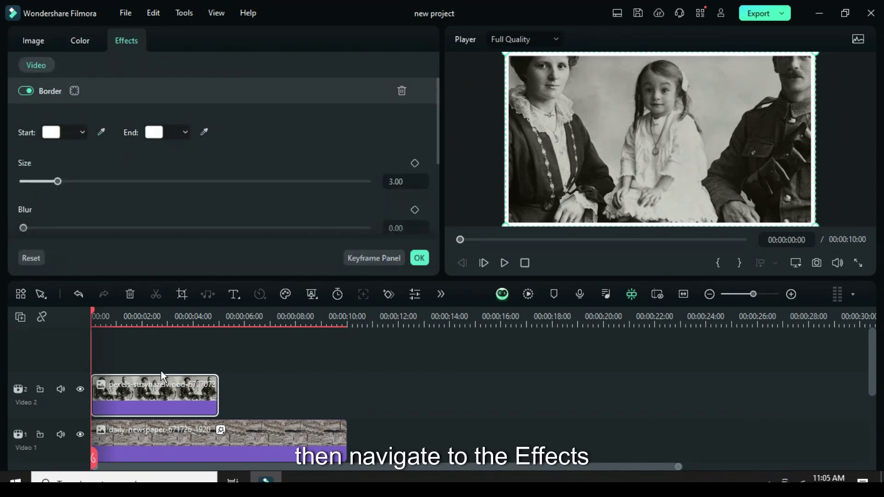
click(403, 182)
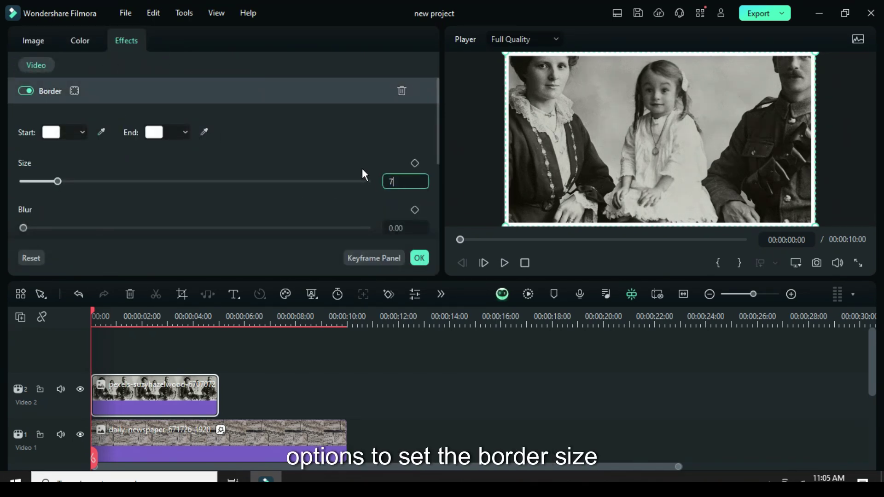
text(7)
key(Return)
text(2)
key(Return)
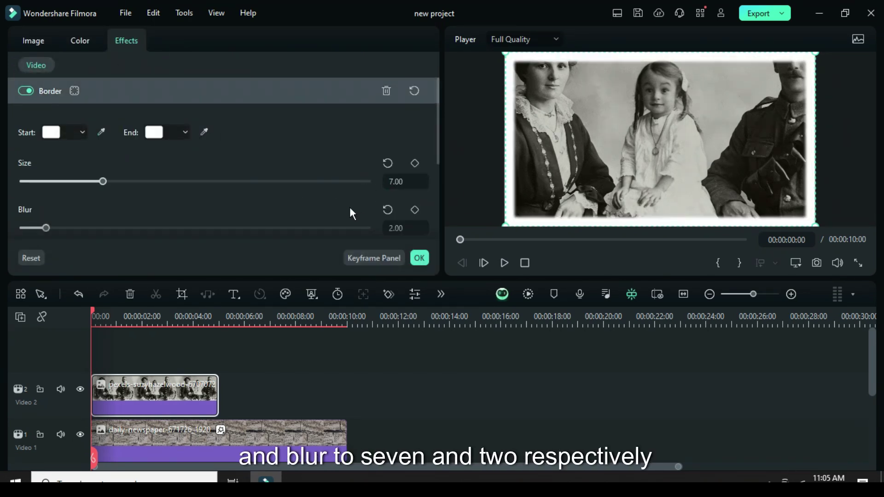
click(420, 258)
Step: Extend the family photo to 10 seconds and scale it to 60%
drag(217, 389, 338, 392)
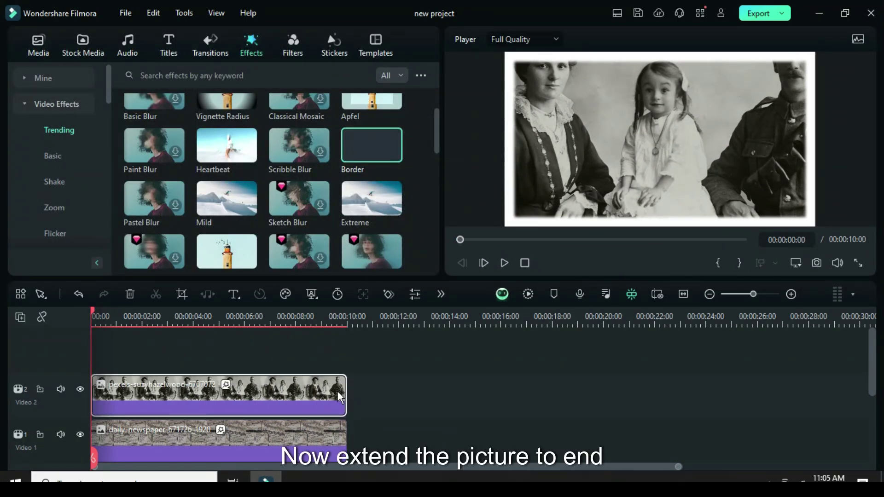
double_click(228, 393)
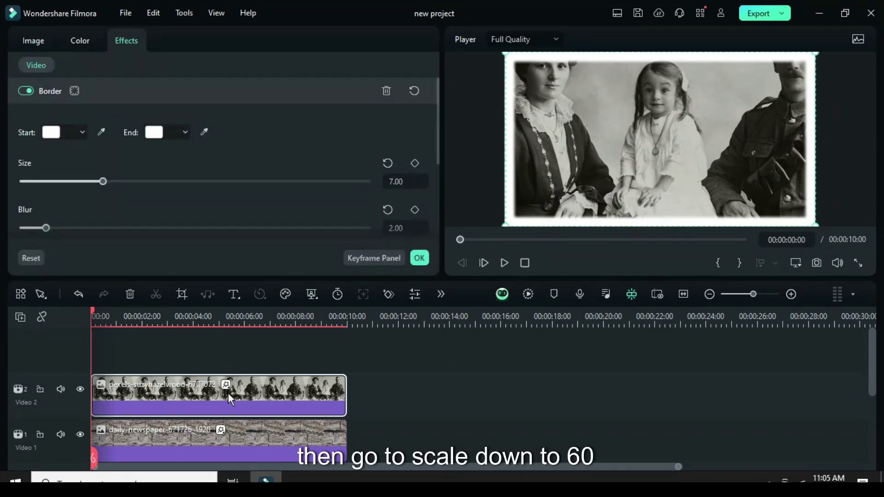
click(42, 39)
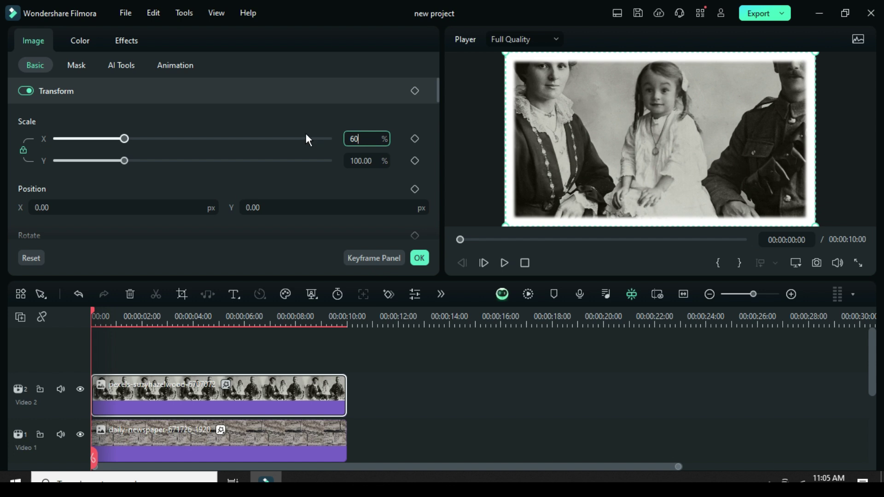
text(60)
key(Return)
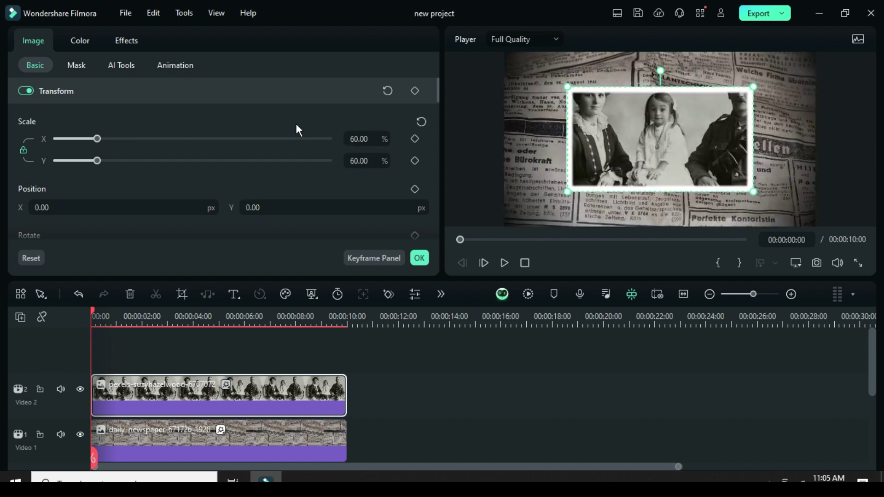
click(419, 259)
Step: Copy the bordered photo onto a new Video 3 track starting at about 1 second
right_click(198, 394)
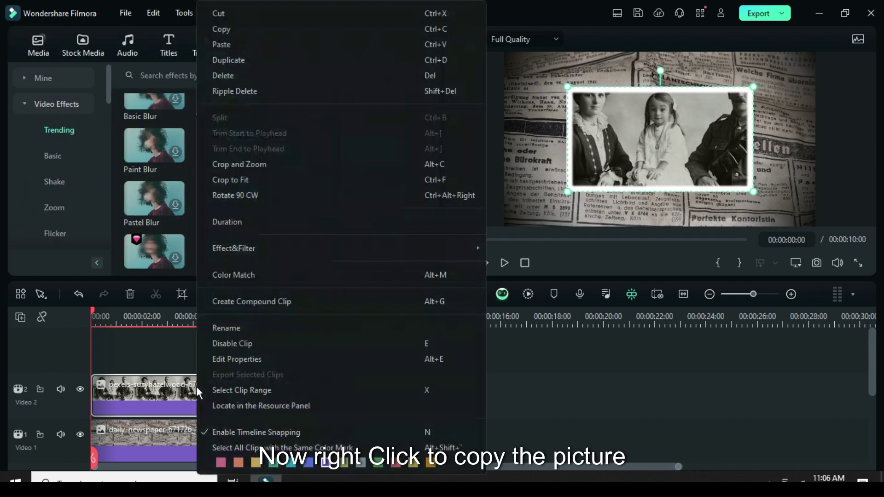
click(234, 28)
drag(93, 308, 116, 310)
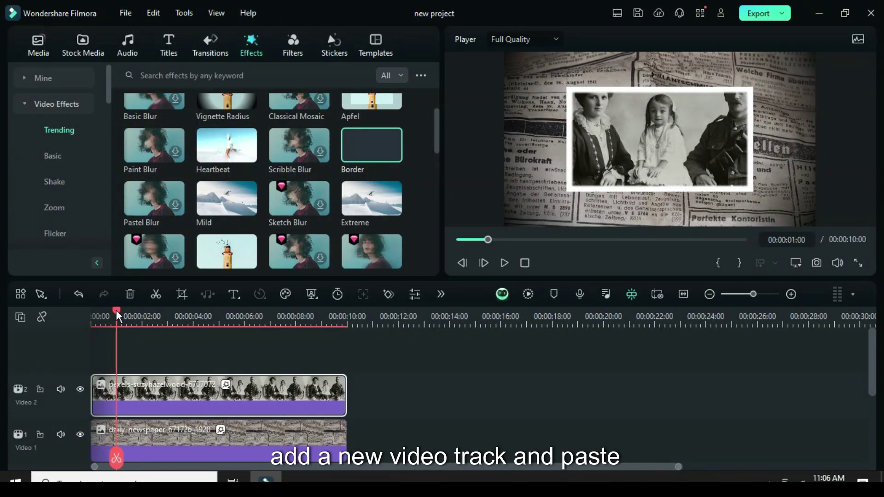
click(21, 317)
click(40, 338)
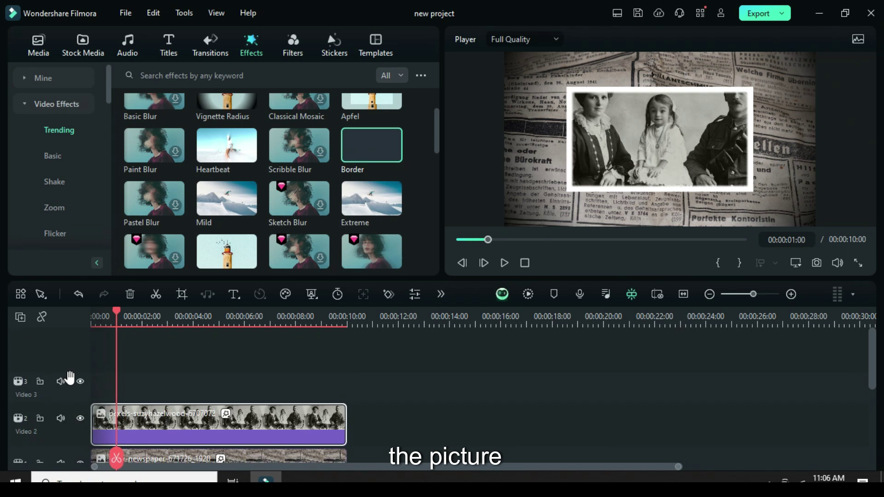
right_click(133, 384)
click(171, 43)
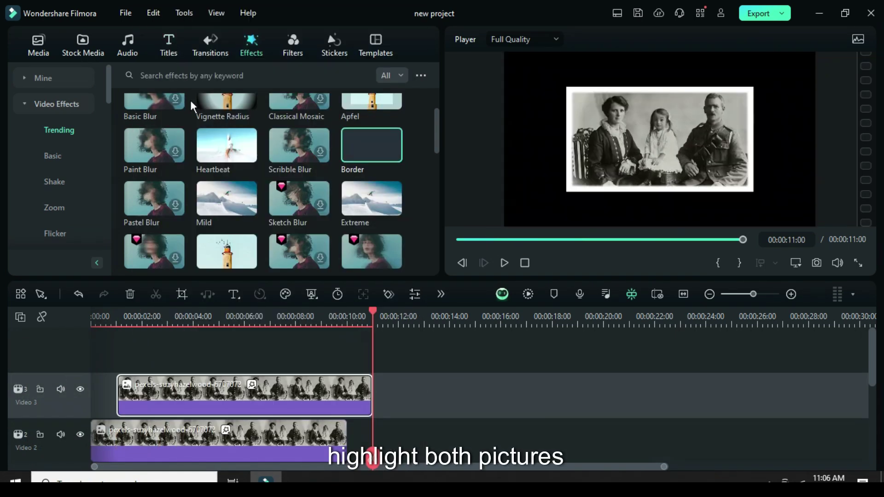
Step: Copy both photo clips onto new Video 4 and 5 tracks starting at about 2 seconds
scroll(297, 390, down, 2)
drag(404, 402, 303, 359)
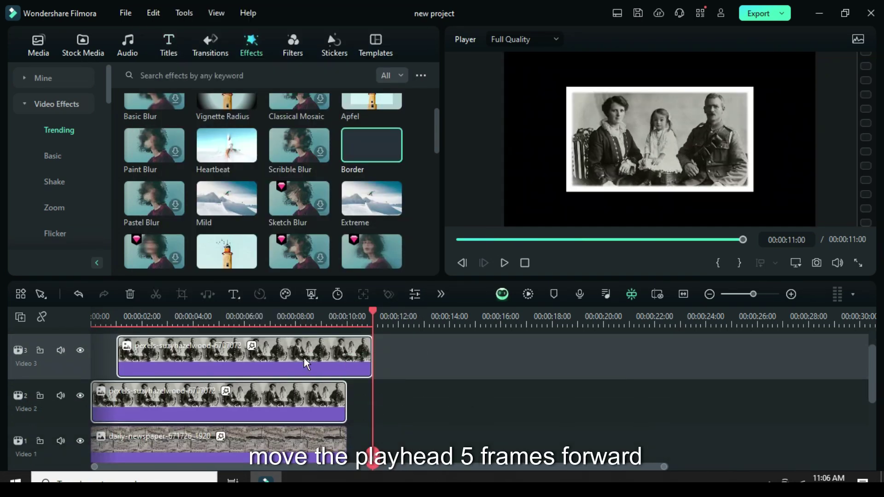
right_click(304, 358)
click(332, 29)
click(469, 240)
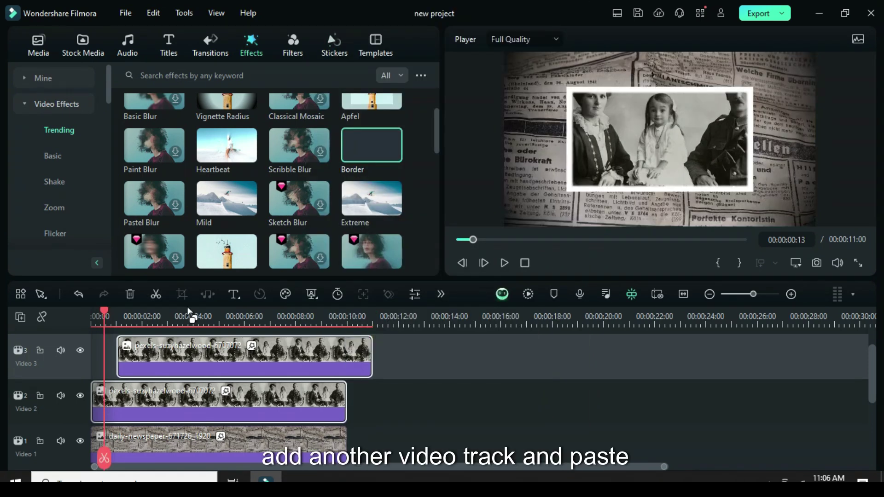
scroll(138, 364, up, 1)
drag(104, 311, 141, 311)
click(20, 317)
click(56, 341)
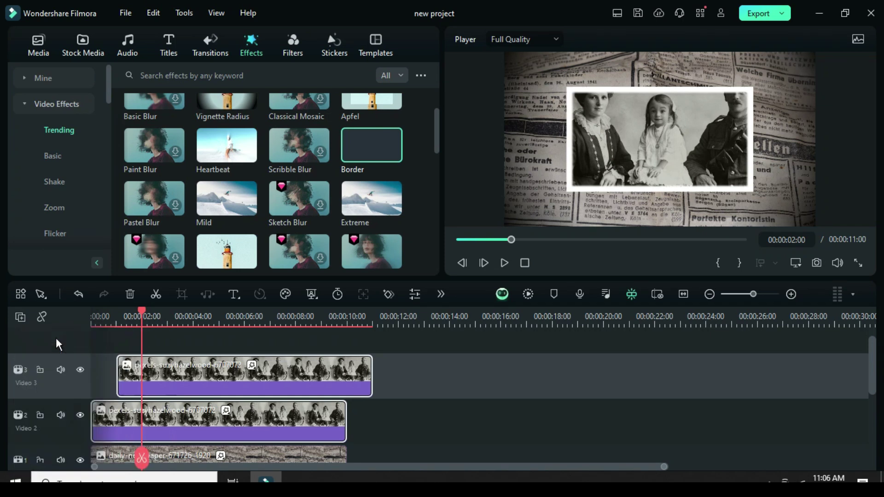
right_click(162, 366)
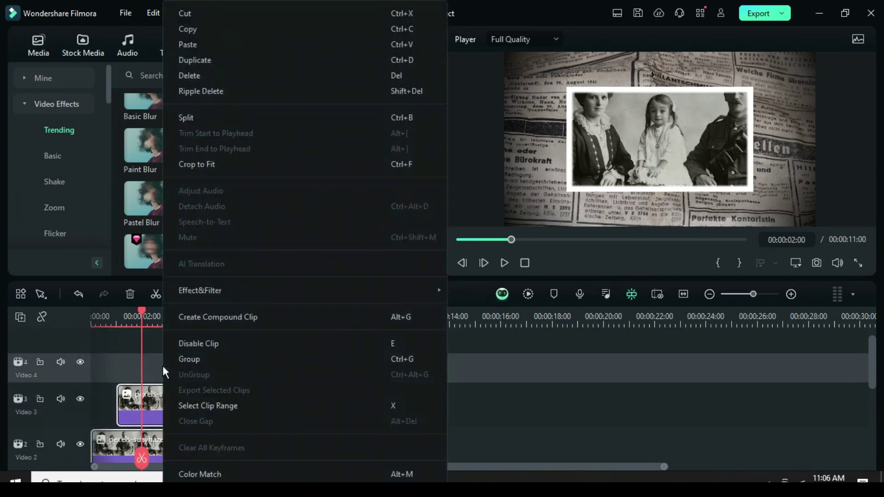
click(199, 41)
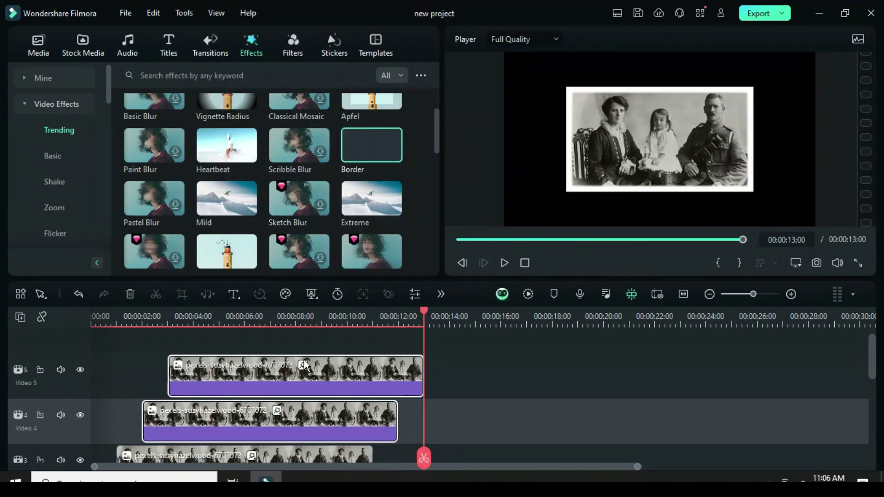
Step: Split the Video 3 photo copy at 9 seconds
scroll(324, 374, down, 5)
drag(424, 311, 322, 311)
scroll(330, 387, up, 2)
click(301, 382)
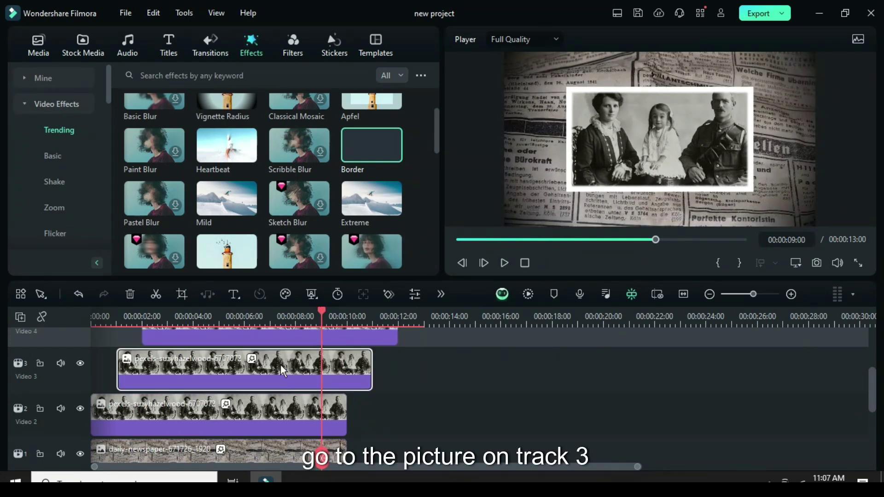
click(155, 294)
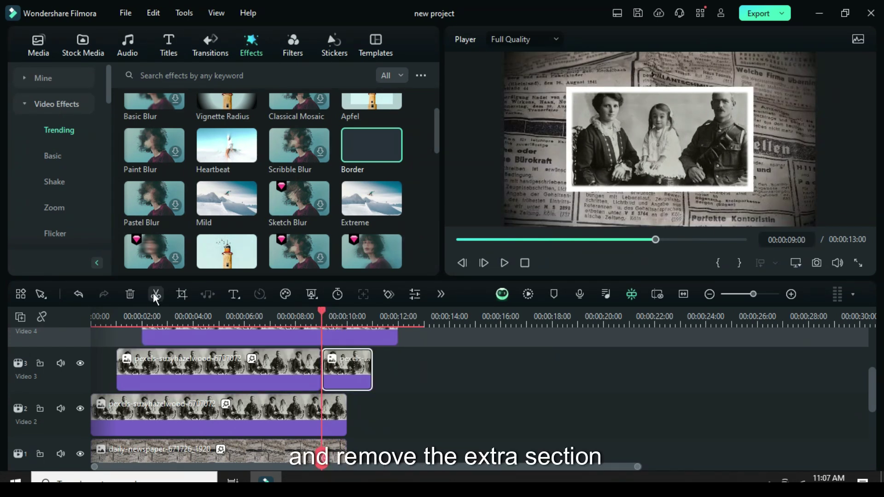
Step: Delete the Video 3 piece after 9 s and trim the Video 4 clip to end at 8 s
click(129, 295)
scroll(255, 363, up, 3)
drag(321, 311, 297, 311)
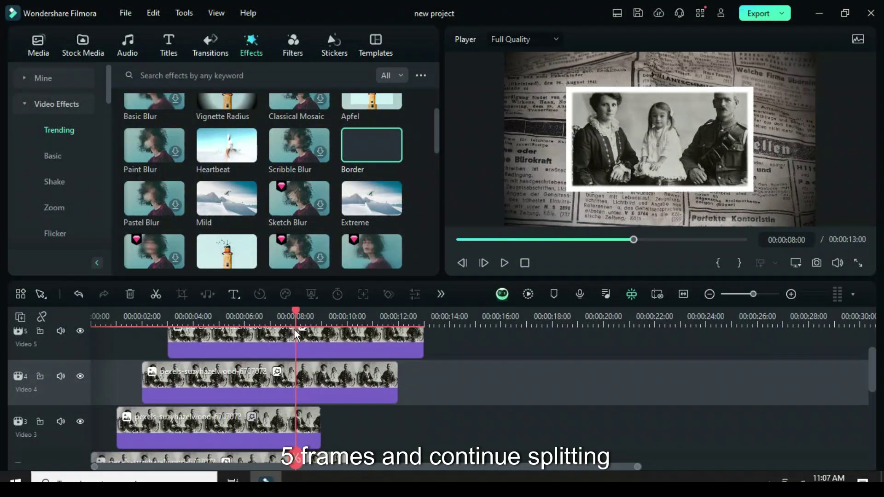
click(281, 385)
click(156, 294)
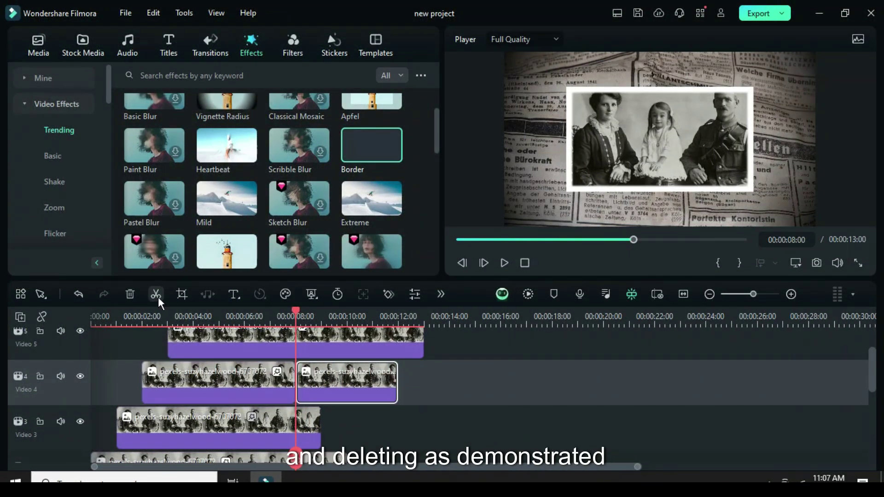
click(131, 294)
Step: Trim the Video 5 clip to end at 7 seconds and return the playhead to the start
scroll(304, 377, up, 2)
drag(293, 314, 270, 309)
click(245, 371)
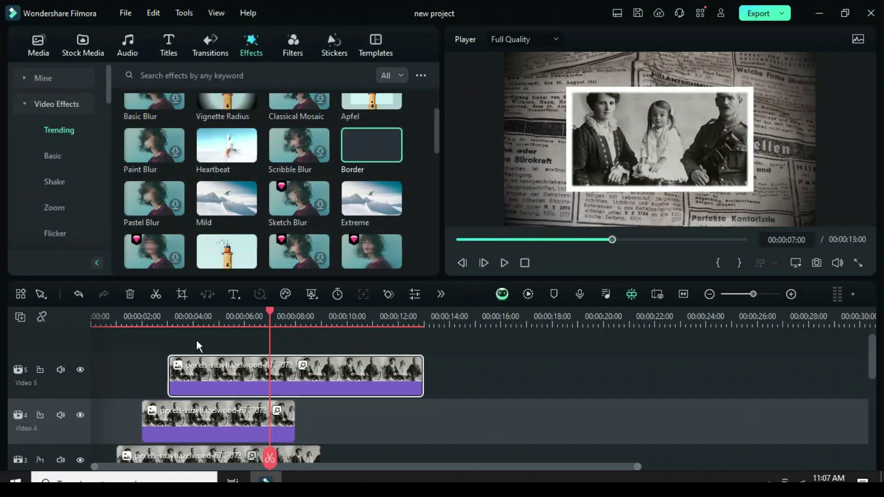
click(158, 294)
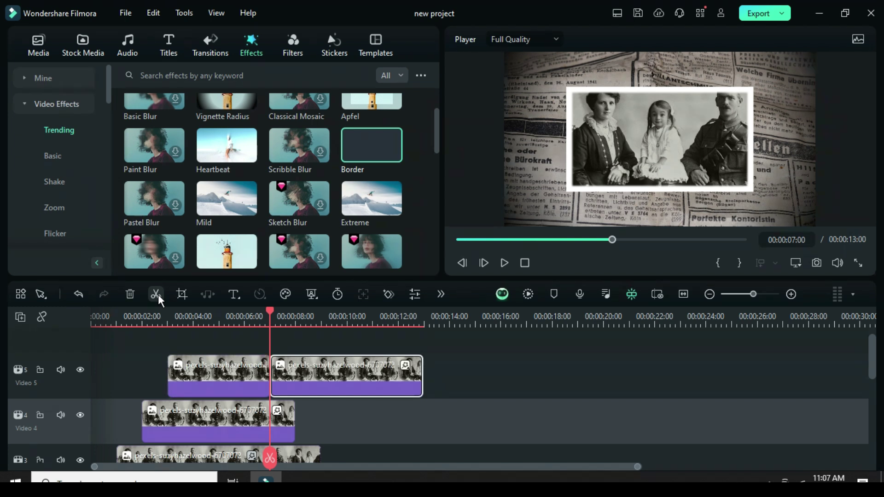
click(130, 295)
click(459, 239)
scroll(309, 367, down, 3)
scroll(307, 375, up, 5)
Step: Swap the Video 3, 4 and 5 copies for other old photos, including the wedding and office pictures
click(40, 46)
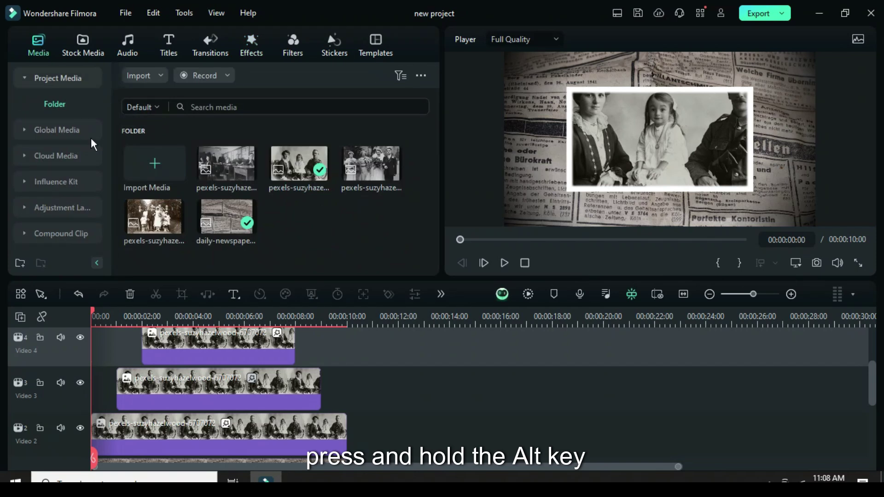
drag(158, 216, 206, 391)
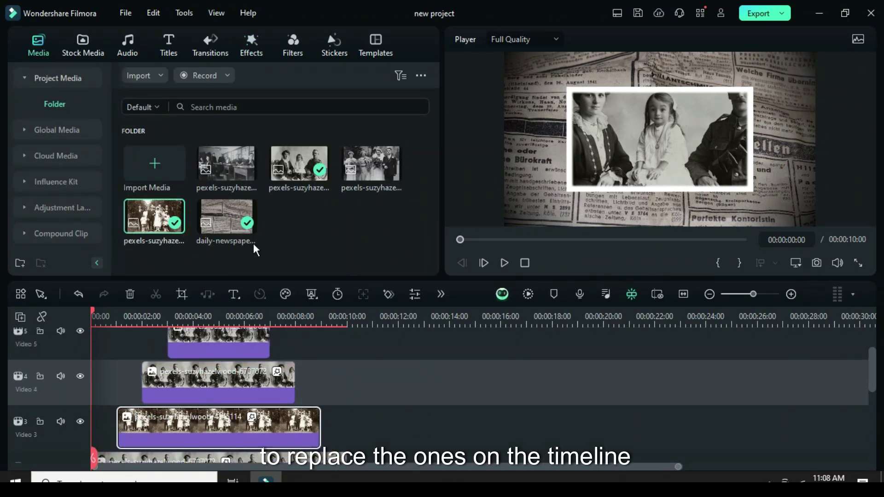
drag(366, 158, 243, 381)
drag(219, 184, 197, 384)
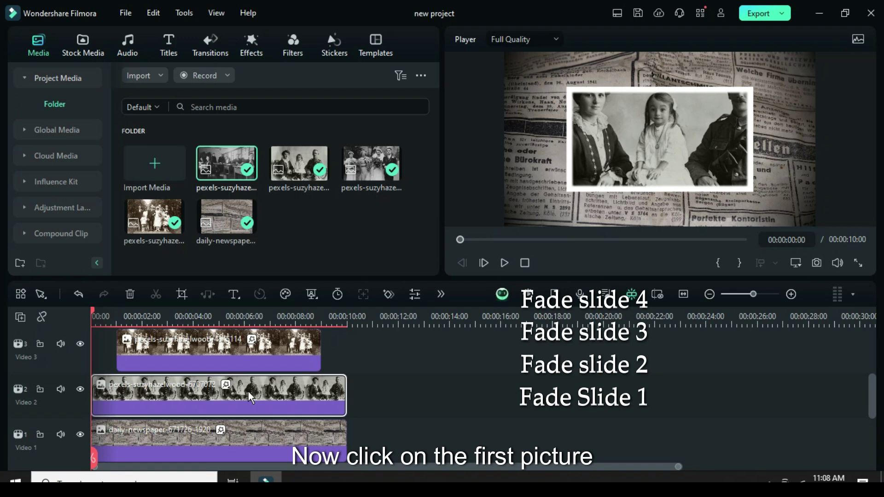
Step: Apply the Fade Slide 1 legacy preset motion to the Video 2 photo
click(251, 397)
click(176, 66)
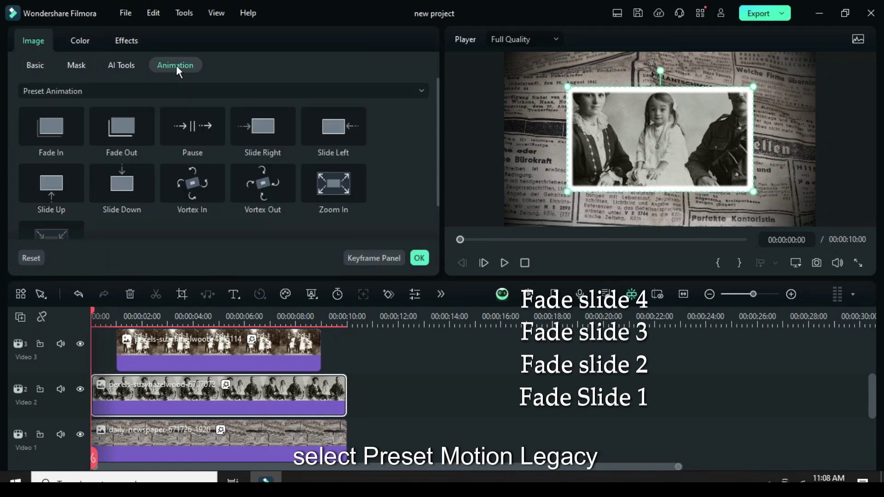
click(103, 89)
click(78, 134)
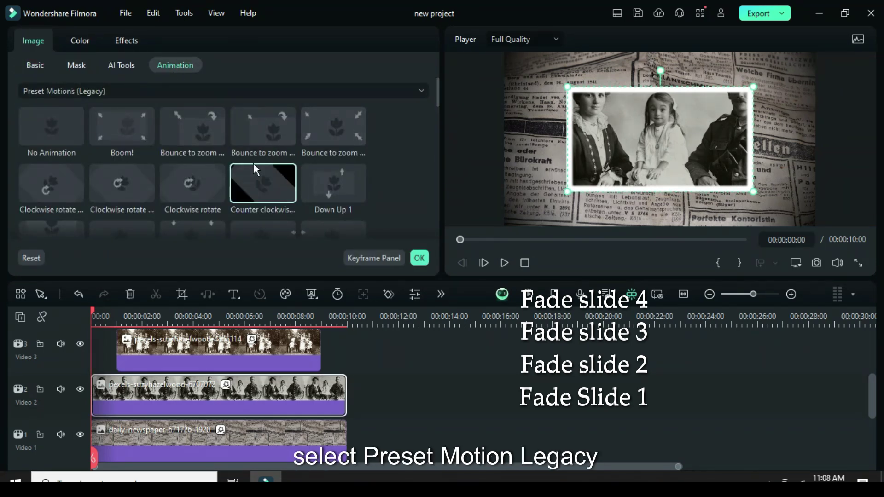
scroll(252, 162, down, 2)
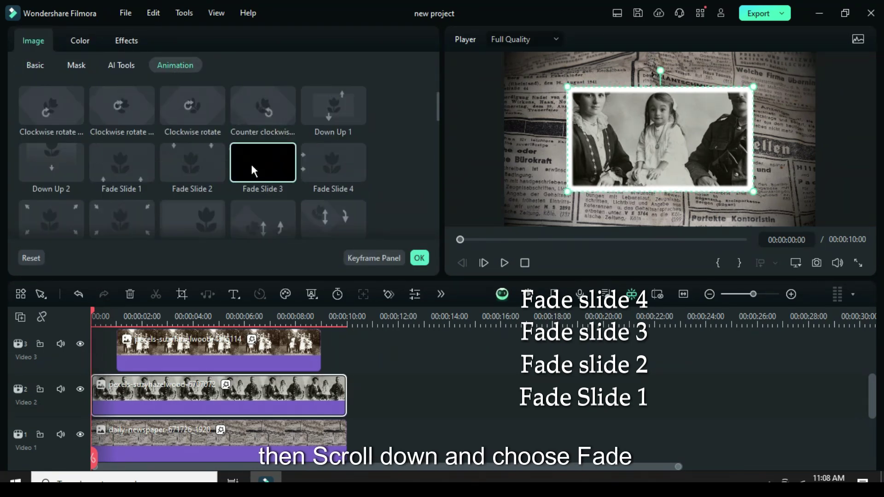
double_click(128, 162)
Step: Apply Fade Slide 2, 3 and 4 to the photos on Video 3, 4 and 5
click(198, 348)
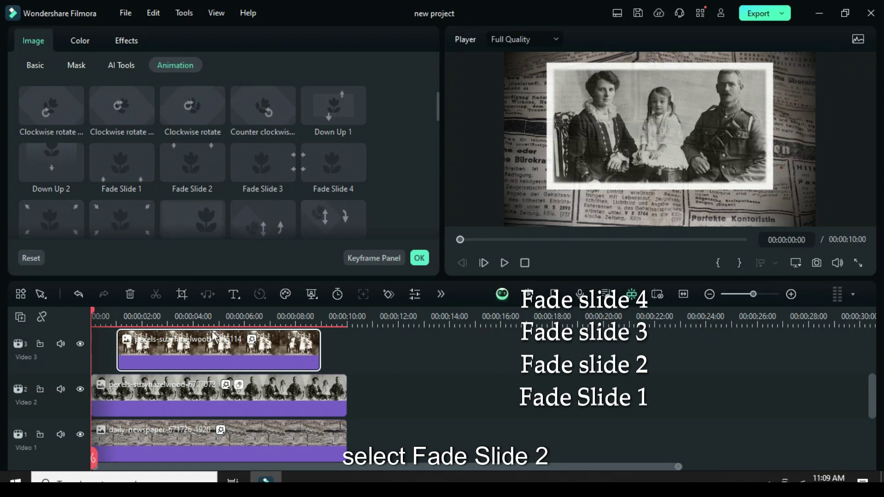
double_click(189, 163)
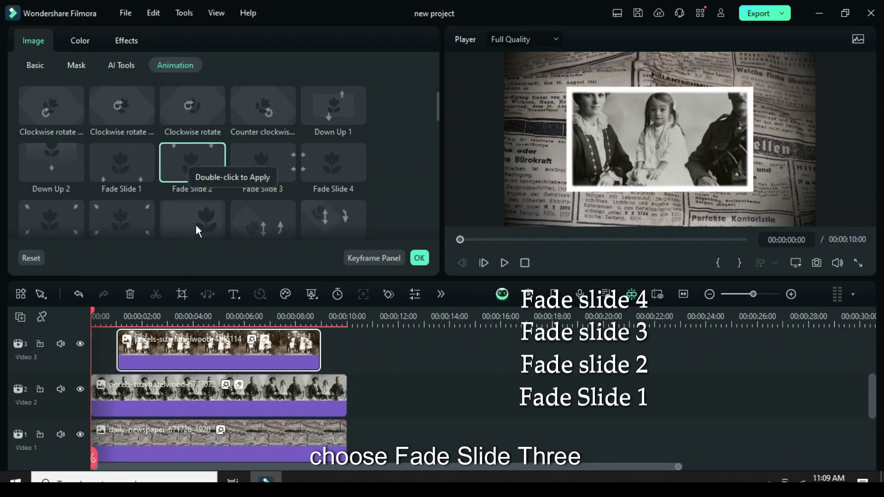
scroll(221, 364, up, 2)
click(225, 350)
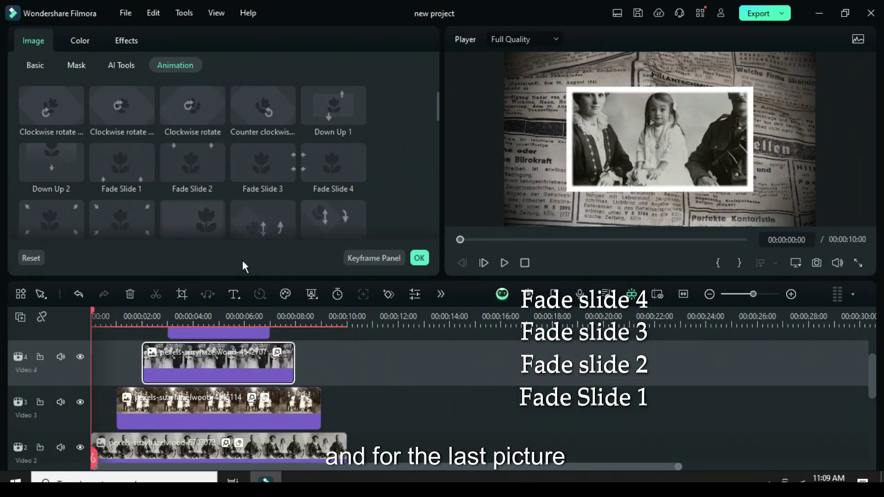
double_click(255, 162)
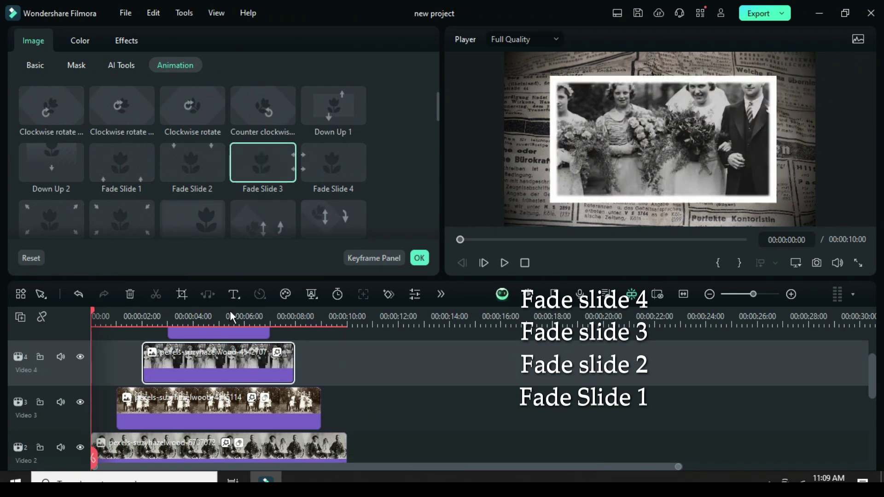
scroll(222, 375, up, 2)
click(220, 378)
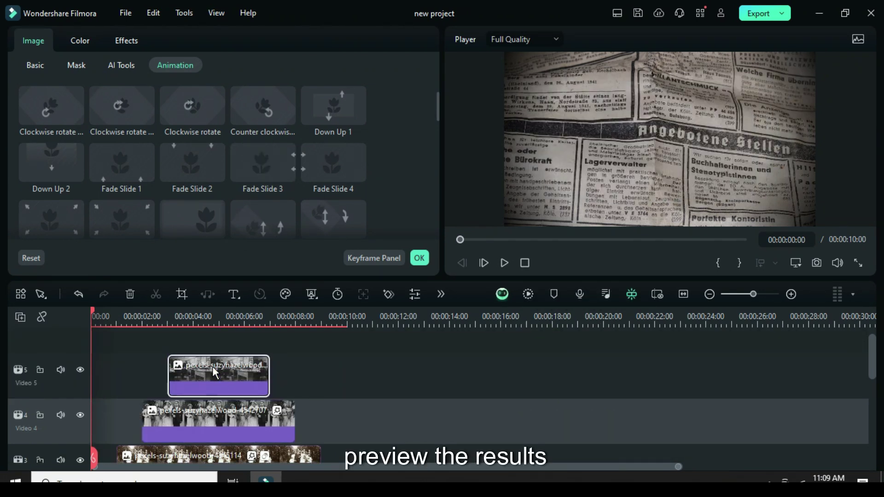
double_click(327, 162)
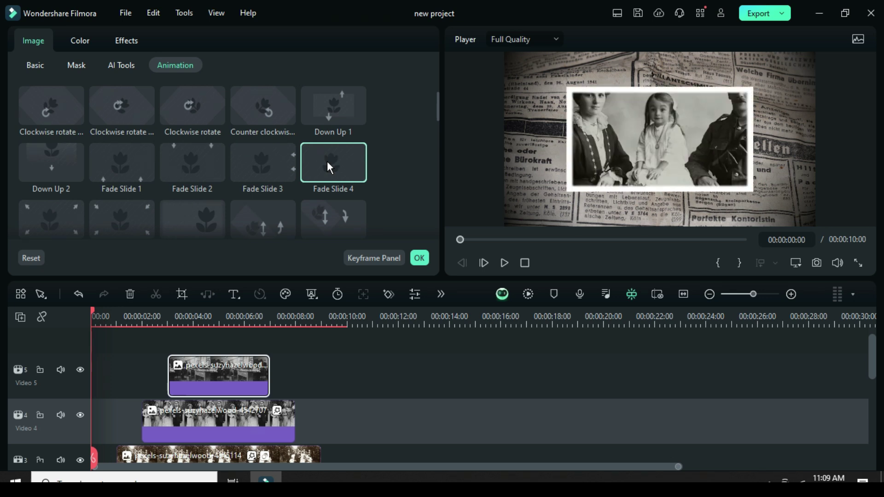
click(420, 259)
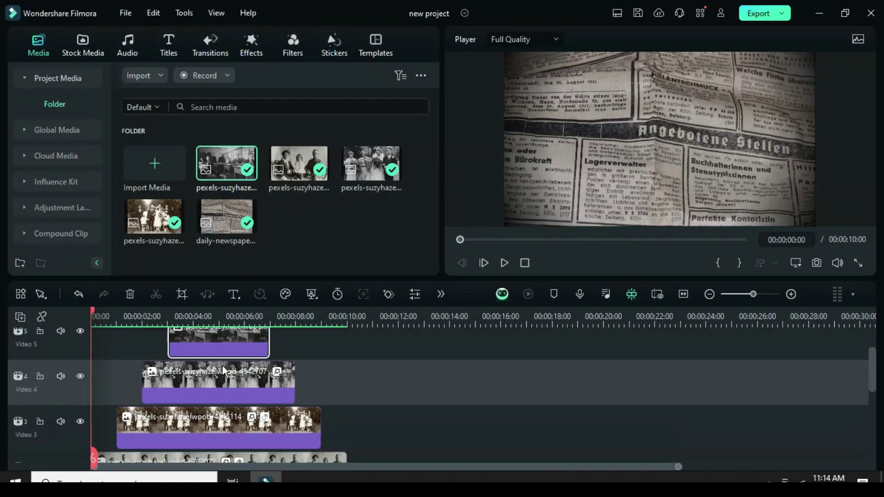
scroll(222, 365, down, 3)
scroll(222, 366, up, 4)
click(505, 263)
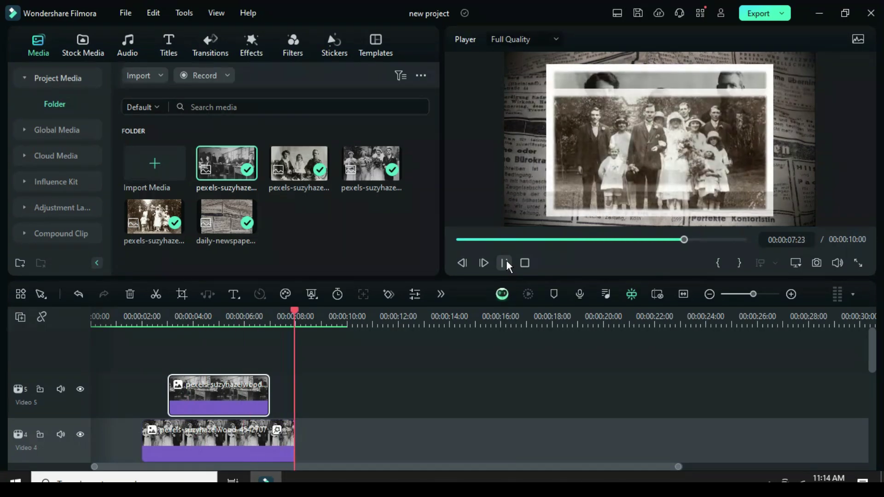
click(458, 241)
scroll(195, 375, down, 1)
Step: Lock all timeline tracks
click(21, 317)
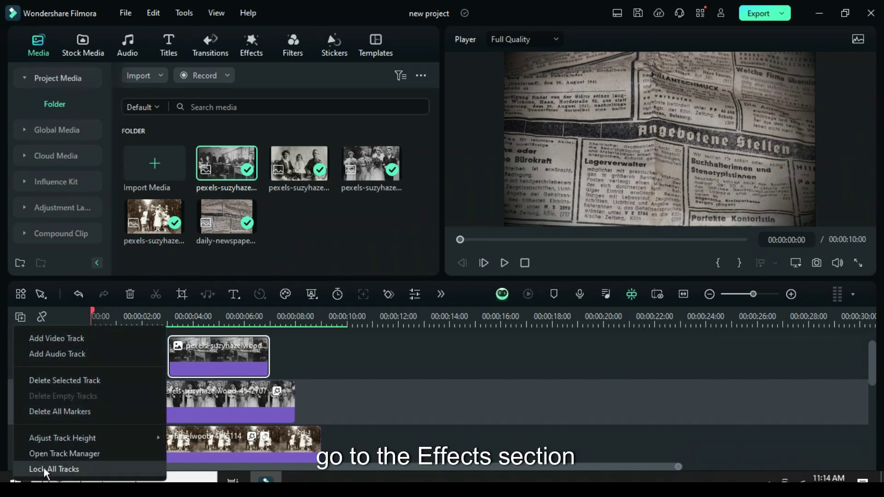
click(42, 468)
scroll(160, 420, up, 1)
Step: Add a Noise Texture effect spanning the full 10 seconds with strength 6
click(253, 54)
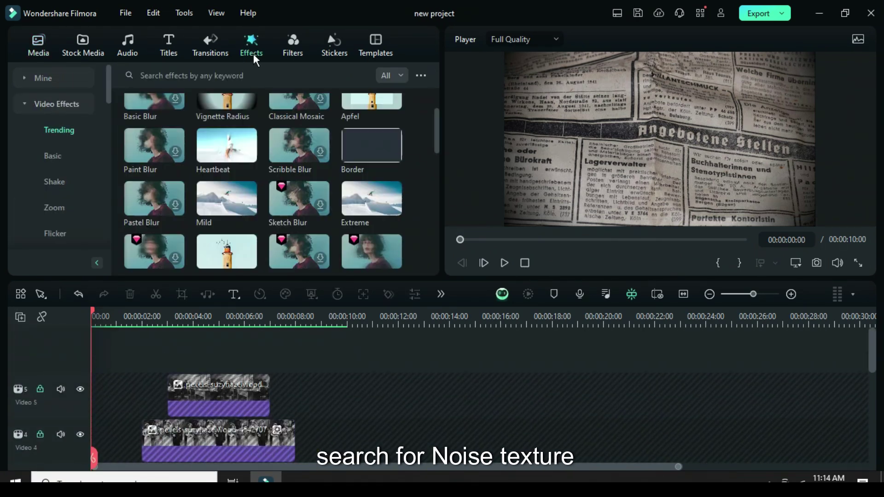
scroll(317, 108, up, 2)
click(275, 76)
text(noise texture)
key(Return)
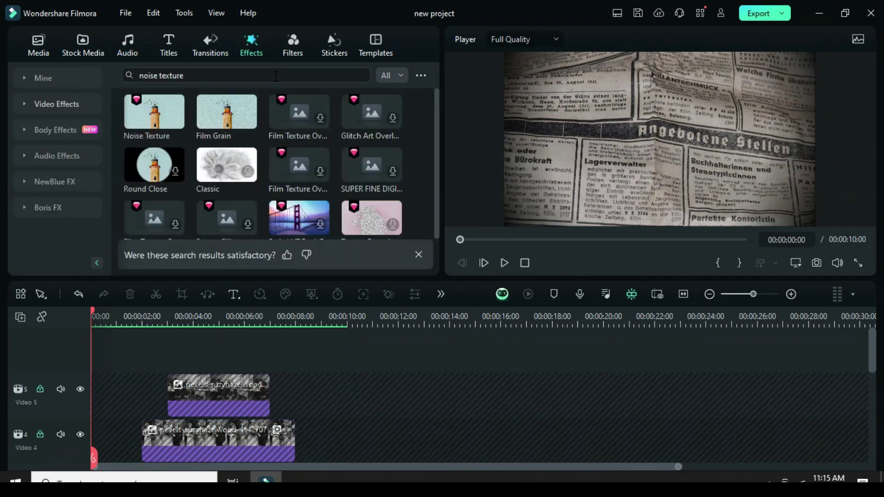
drag(176, 118, 100, 359)
drag(216, 385, 343, 391)
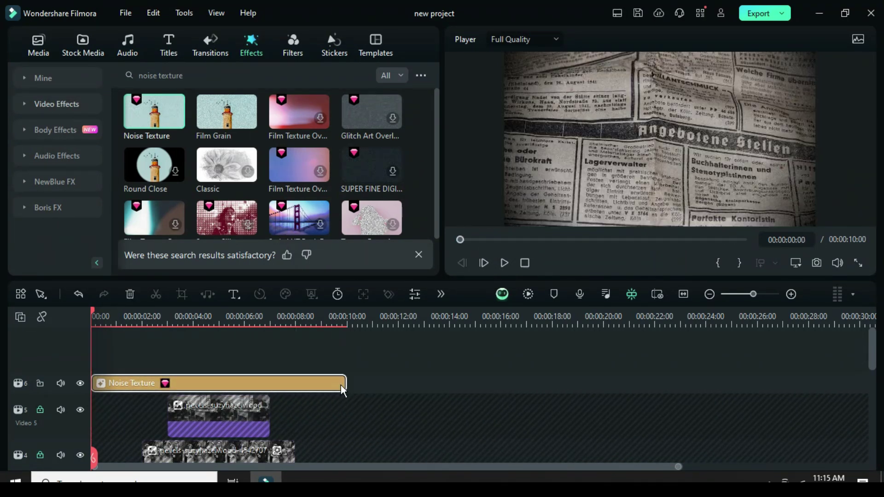
double_click(192, 383)
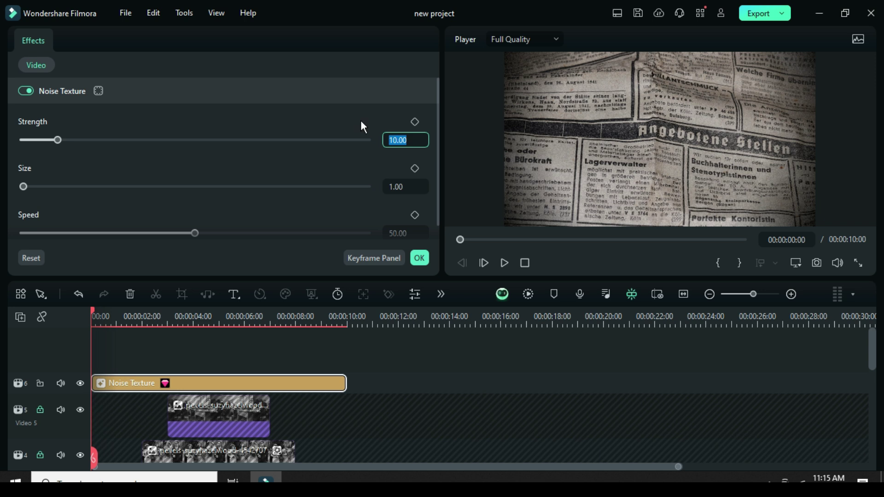
key(Return)
click(420, 258)
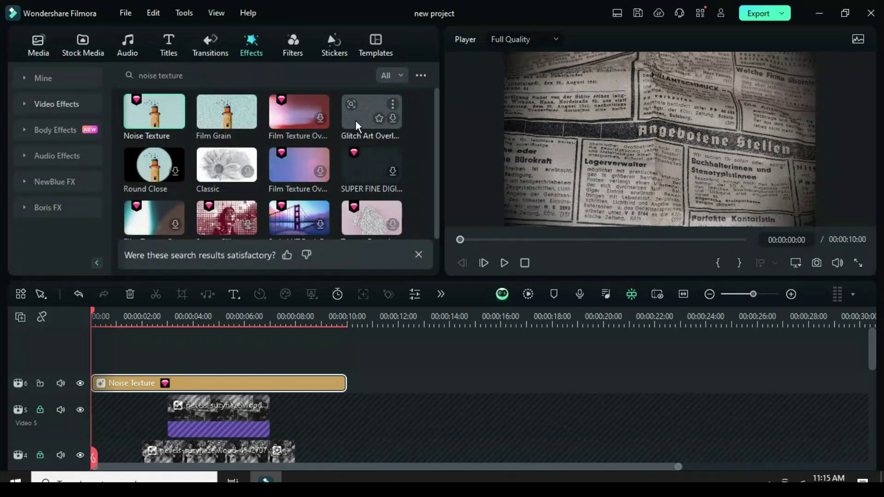
click(364, 75)
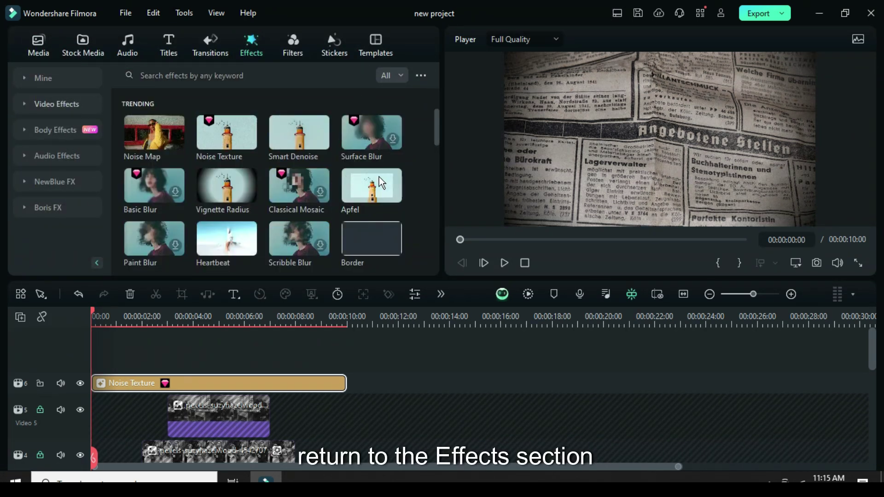
Step: Add an Apfel effect across the full 10 seconds at 40% opacity
drag(365, 172, 112, 362)
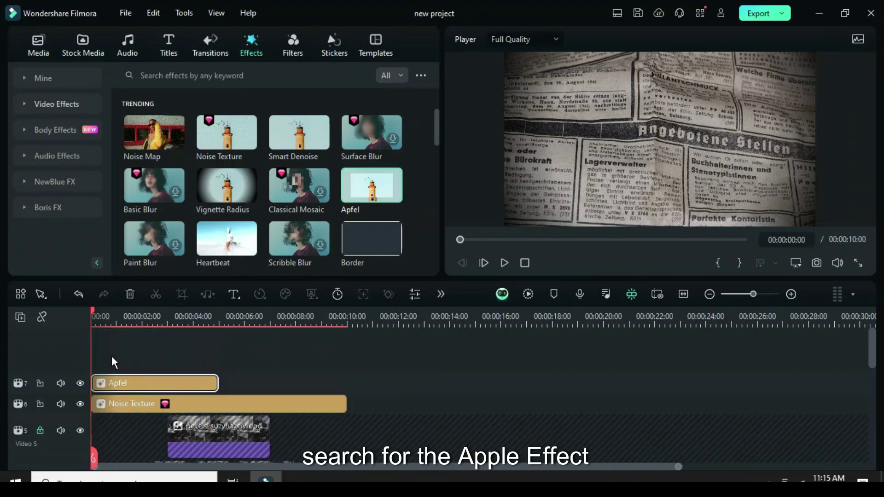
drag(224, 387, 347, 385)
double_click(241, 386)
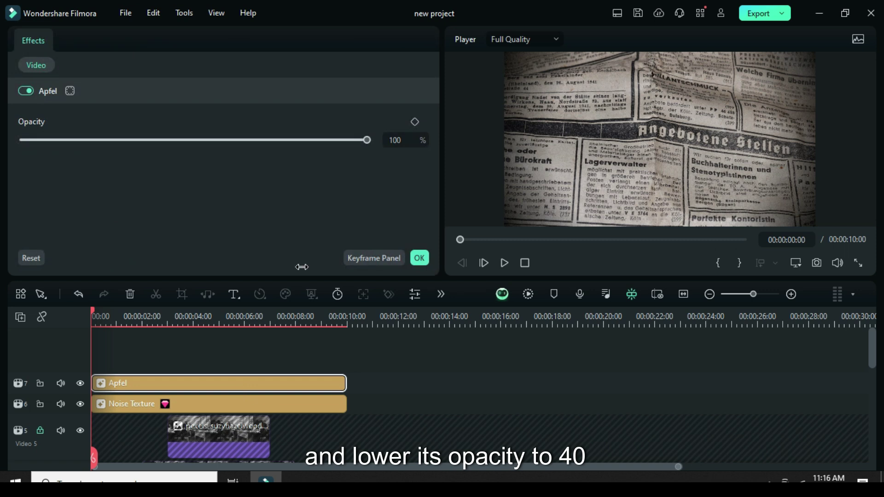
text(40)
key(Return)
click(418, 258)
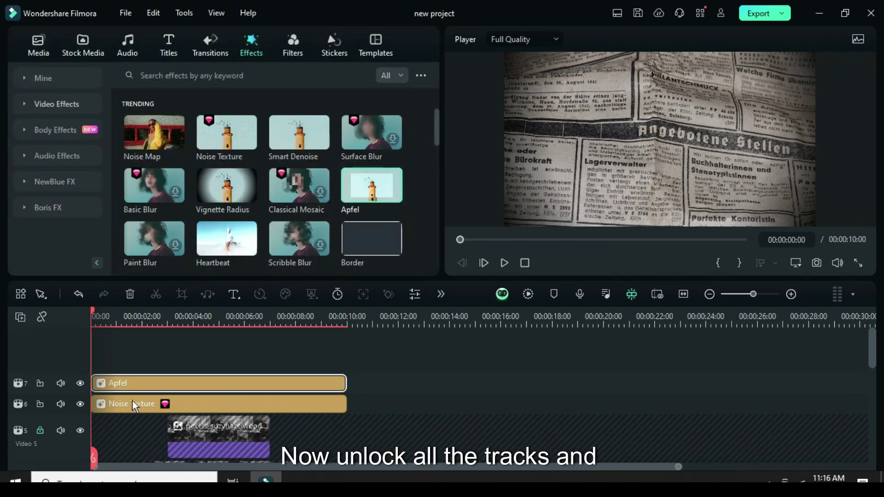
Step: Unlock all timeline tracks
click(19, 316)
click(69, 469)
click(21, 317)
click(57, 469)
scroll(239, 411, down, 5)
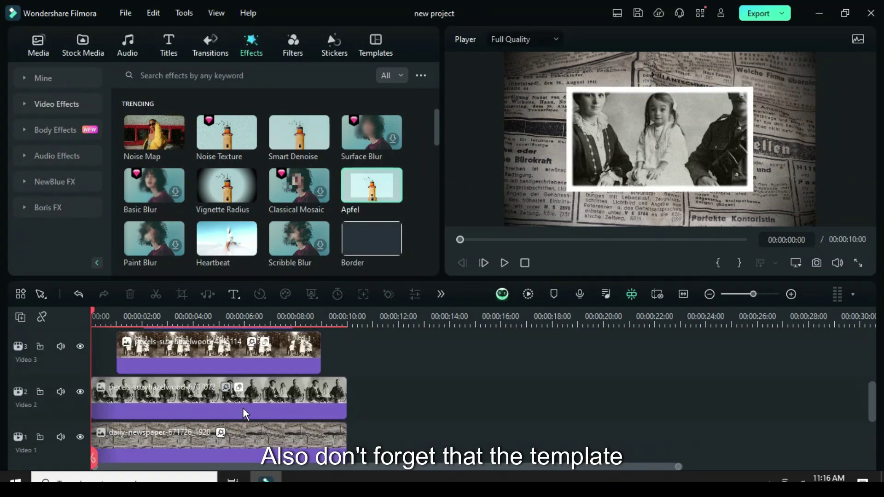
scroll(226, 391, up, 3)
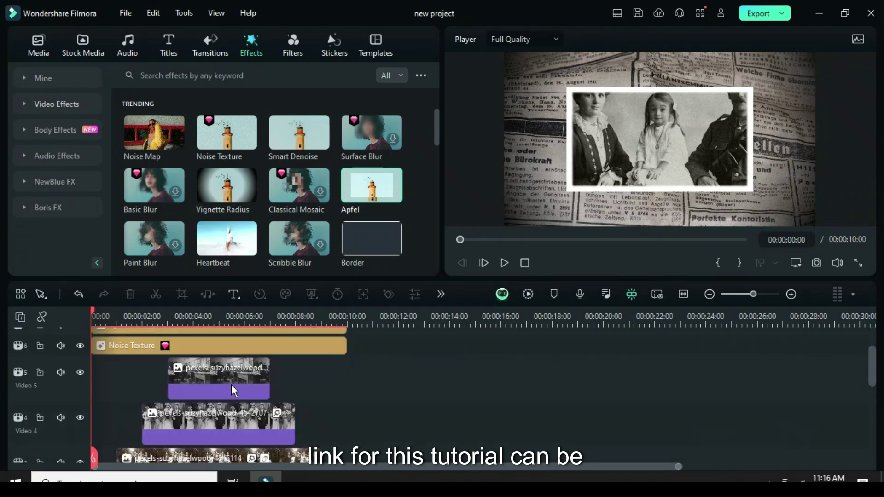